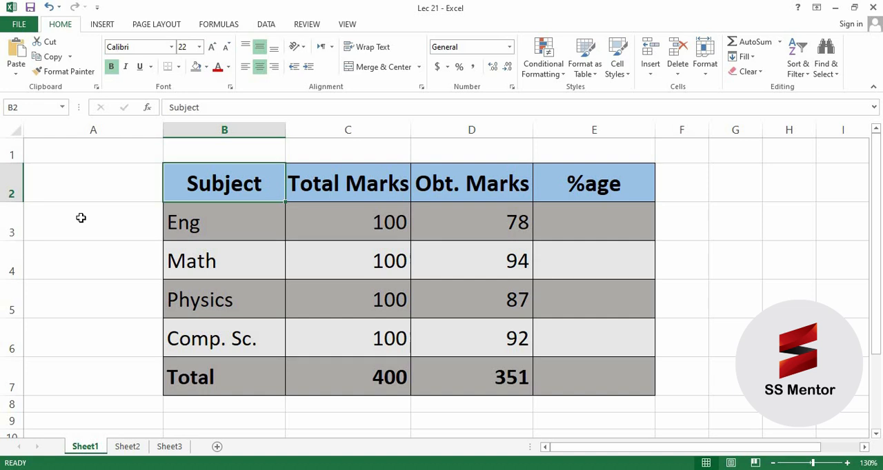
# - Examine the subject, total marks and obtained marks columns of the marks table, including the formulas in the Total row
pyautogui.press('Down')
pyautogui.press('Down')
pyautogui.press('Down')
pyautogui.press('Down')
pyautogui.press('Down')
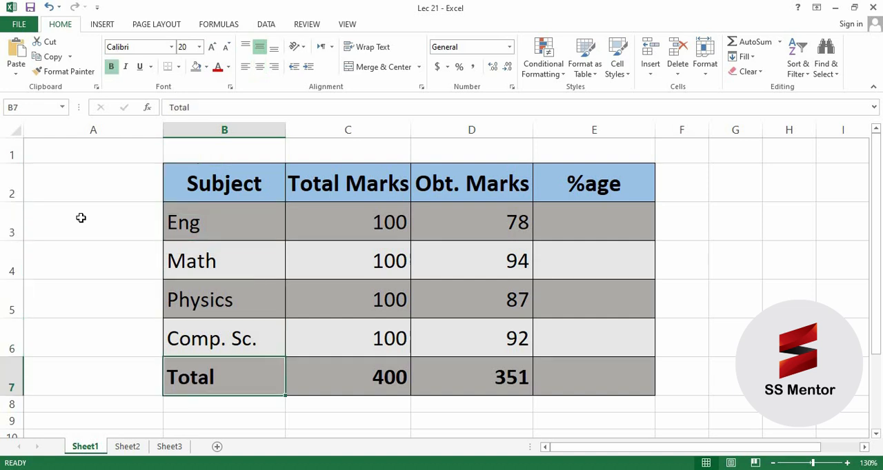
pyautogui.press('Up')
pyautogui.press('Up')
pyautogui.press('Up')
pyautogui.press('Up')
pyautogui.press('Up')
pyautogui.press('Right')
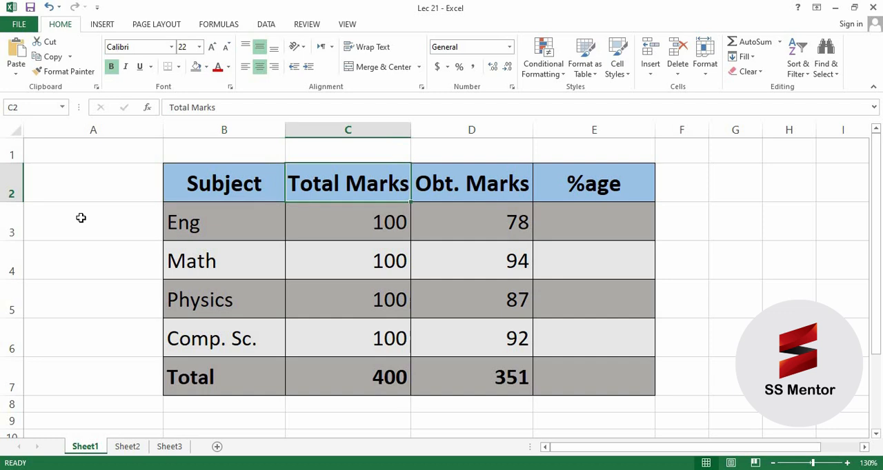
pyautogui.press('Down')
pyautogui.press('Down')
pyautogui.press('Down')
pyautogui.press('Down')
pyautogui.press('Down')
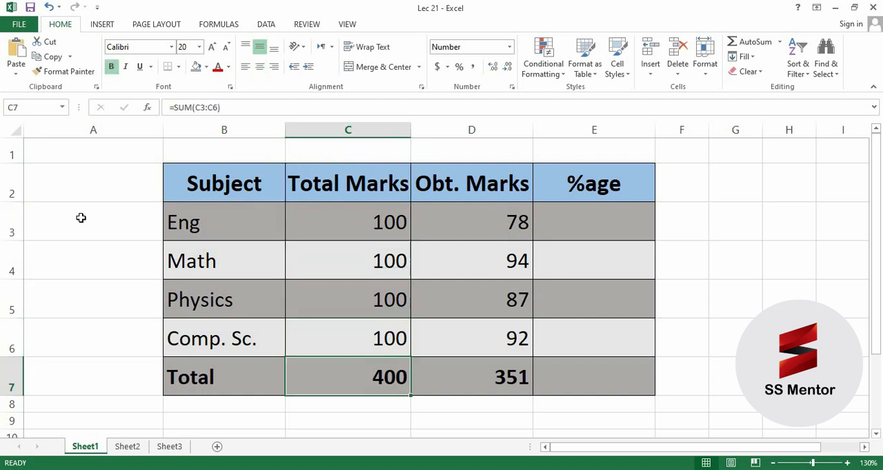
pyautogui.press('Up')
pyautogui.press('Up')
pyautogui.press('Up')
pyautogui.press('Up')
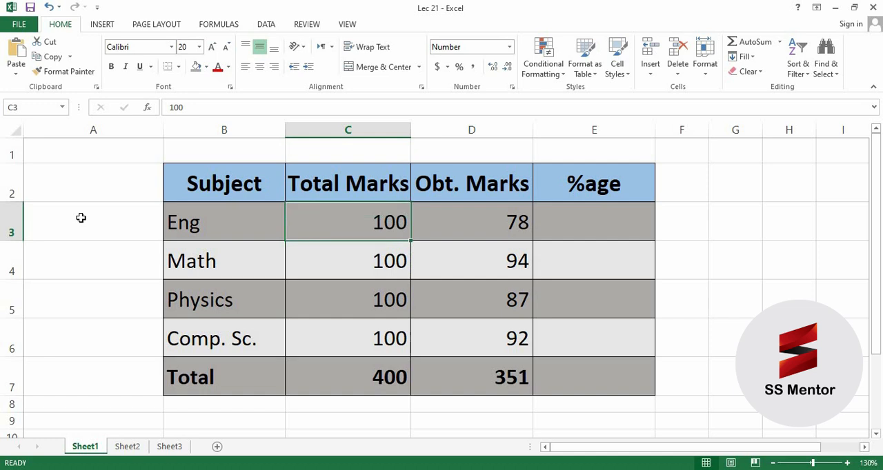
pyautogui.press('Up')
pyautogui.press('Right')
pyautogui.press('Down')
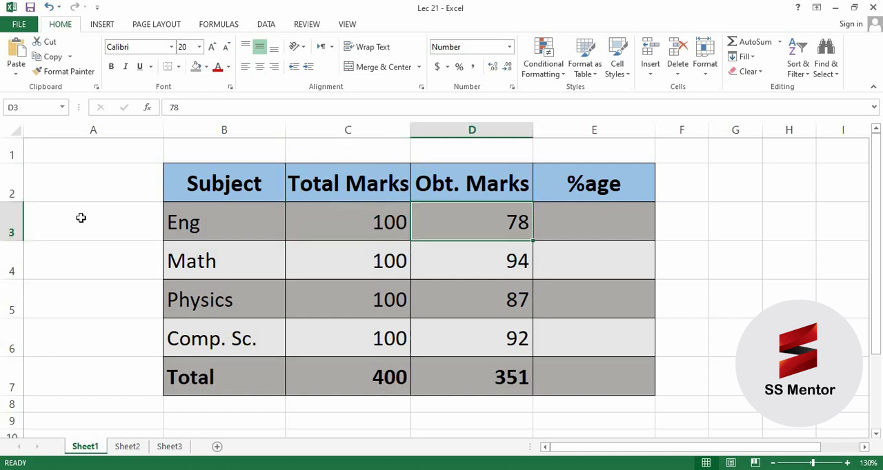
pyautogui.press('Down')
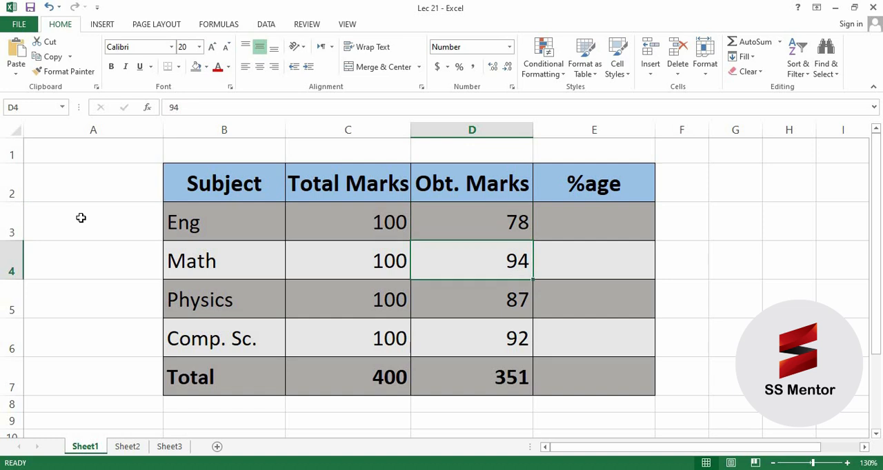
pyautogui.press('Down')
pyautogui.press('Down')
pyautogui.press('Down')
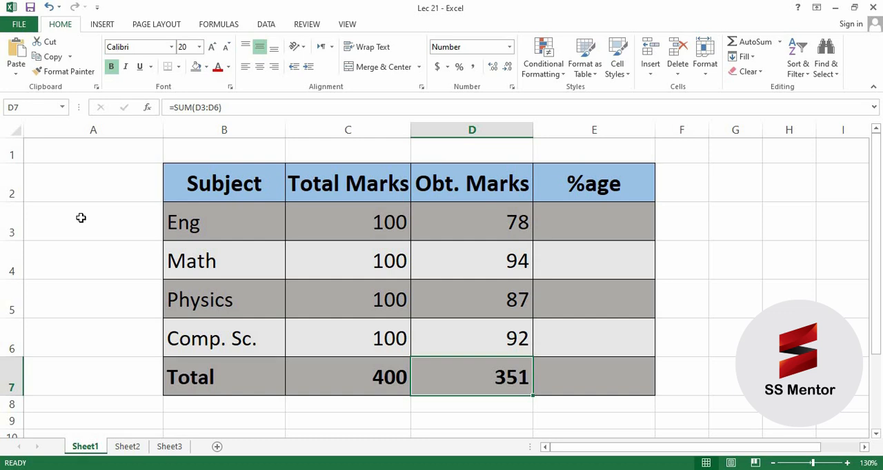
# - Enter the formula =D3/C3 in cell E3 to calculate the Eng percentage from obtained and total marks
pyautogui.click(583, 218)
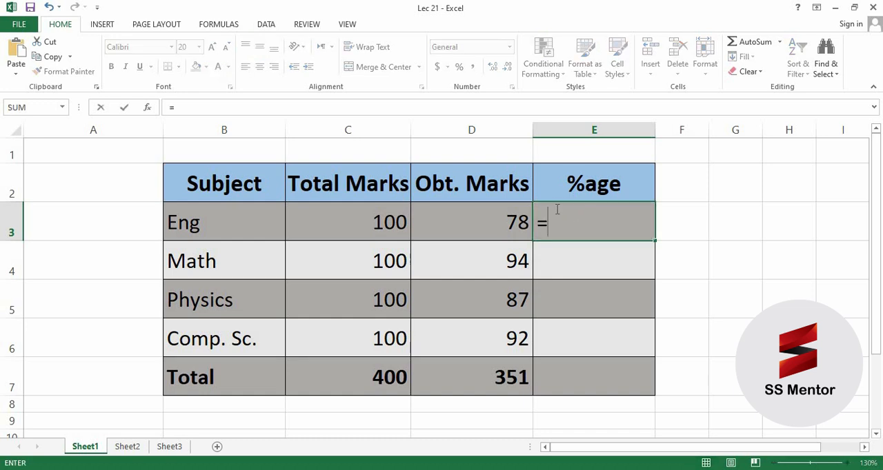
pyautogui.write('=')
pyautogui.click(474, 221)
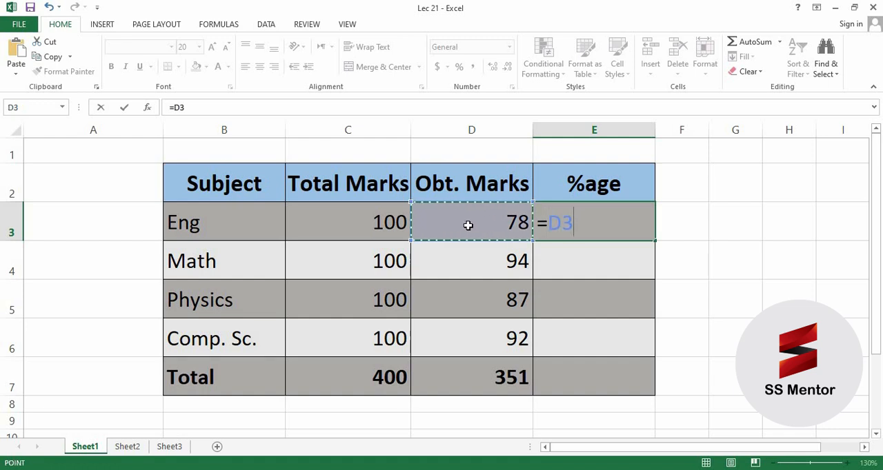
pyautogui.write('/')
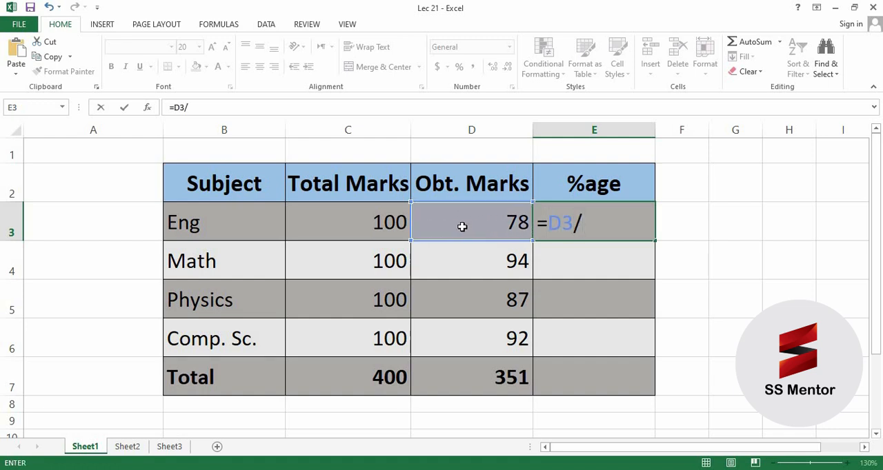
pyautogui.click(353, 228)
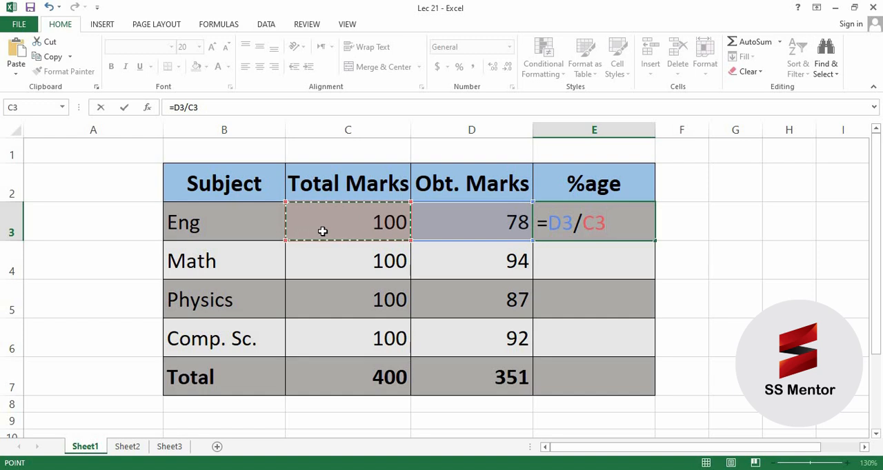
pyautogui.press('Return')
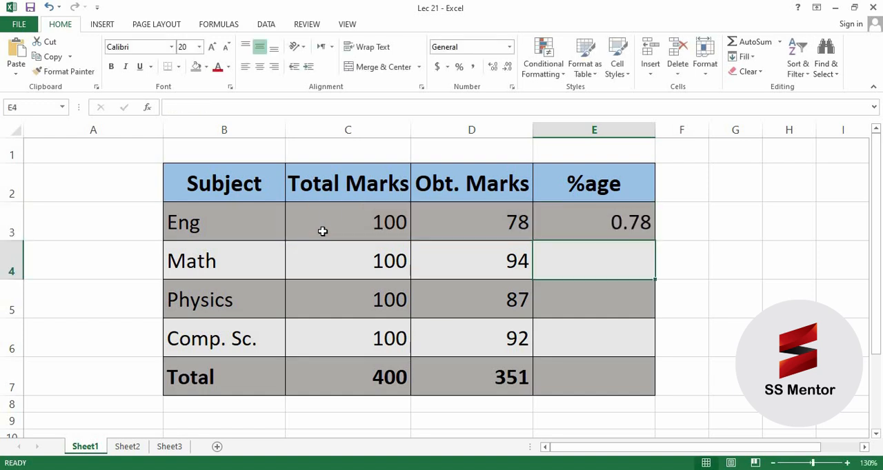
# - Format the Eng result in E3 as a percentage with two decimal places
pyautogui.click(568, 222)
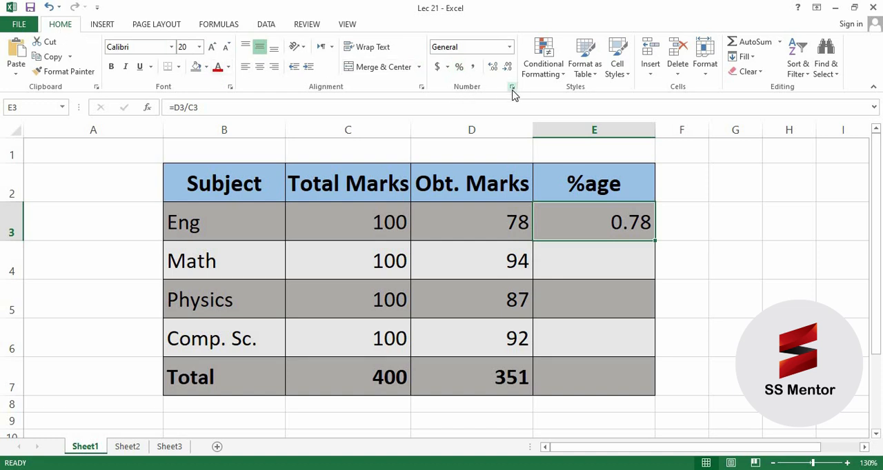
pyautogui.click(509, 47)
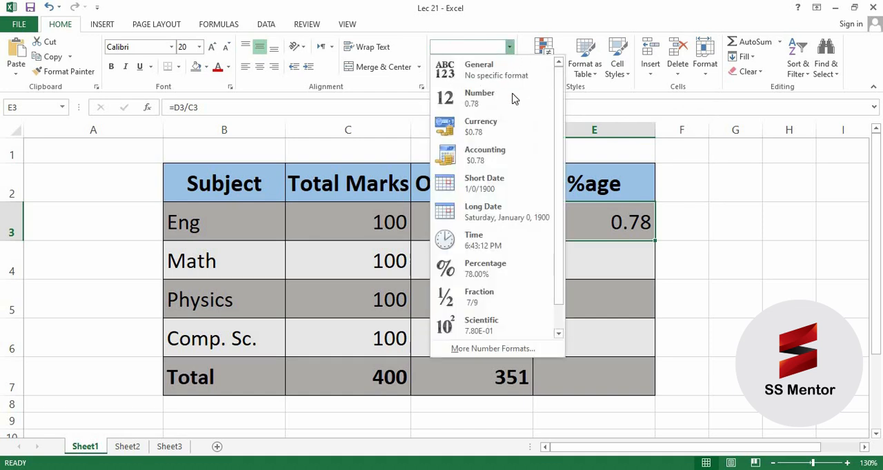
pyautogui.click(481, 69)
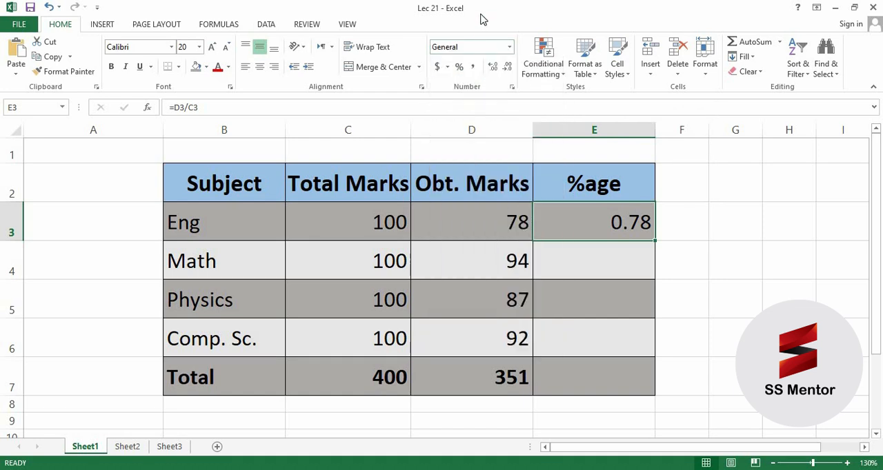
pyautogui.click(460, 68)
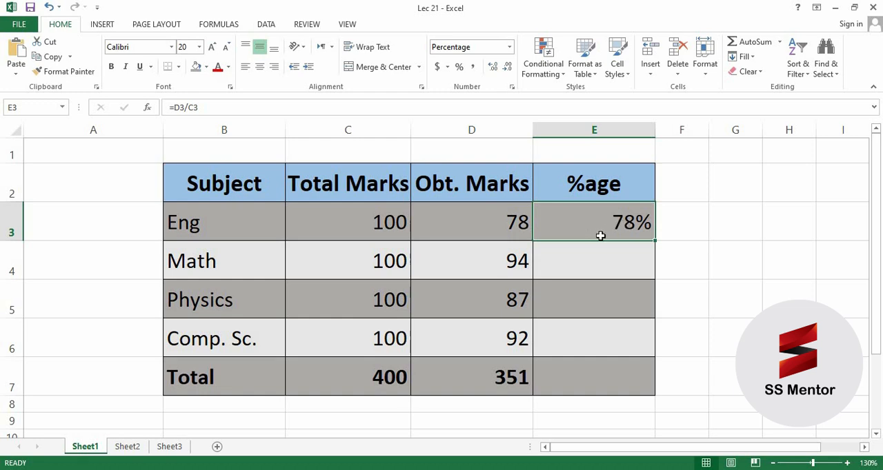
pyautogui.click(494, 69)
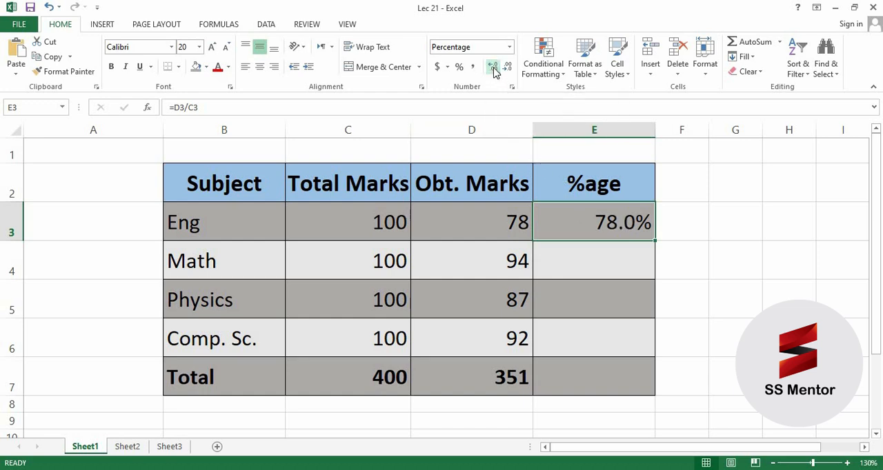
pyautogui.click(494, 69)
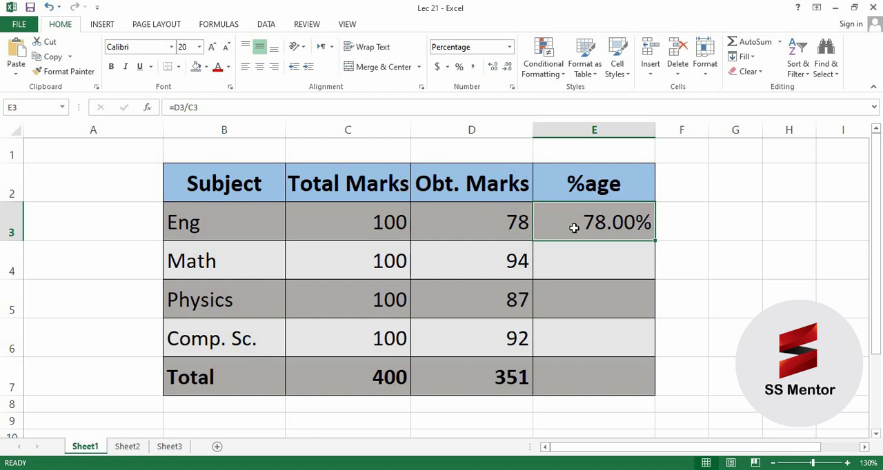
# - Fill the percentage formula from E3 down through E7 and check the copied formulas in the %age column
pyautogui.click(602, 265)
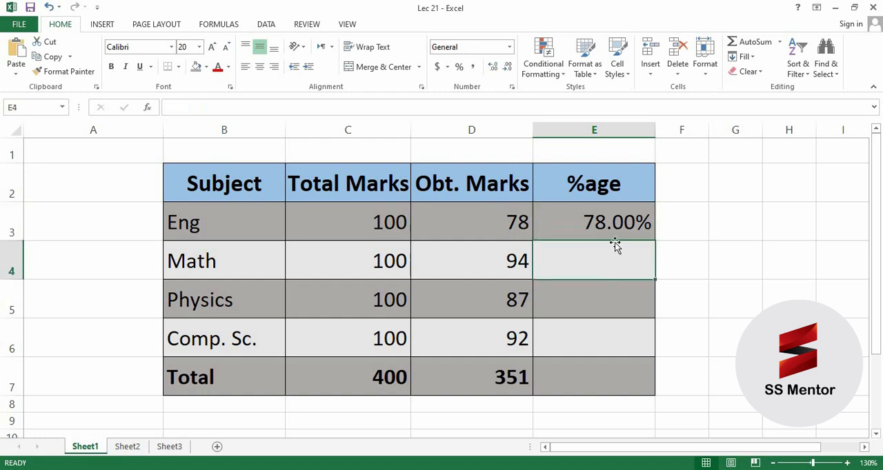
pyautogui.click(580, 222)
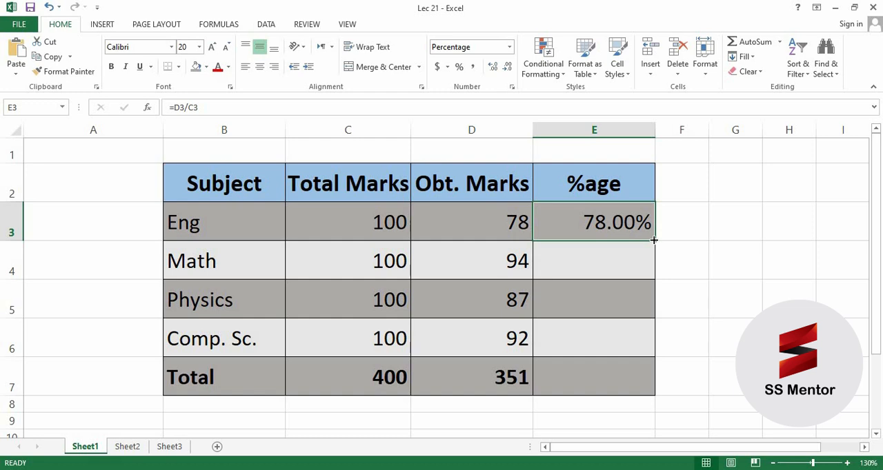
pyautogui.moveTo(653, 239); pyautogui.dragTo(658, 391)
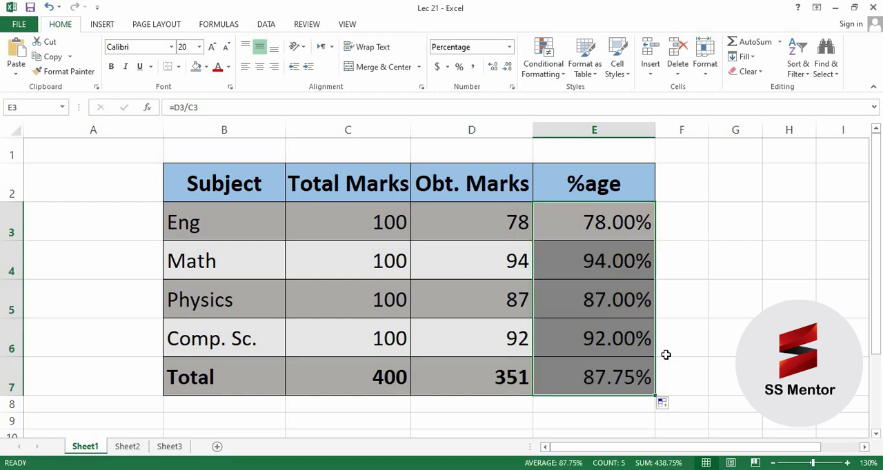
pyautogui.click(557, 269)
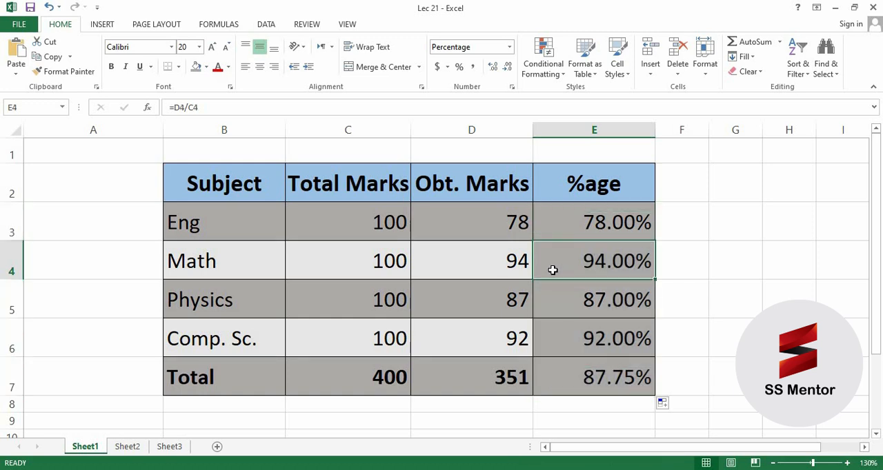
pyautogui.press('Down')
pyautogui.press('Down')
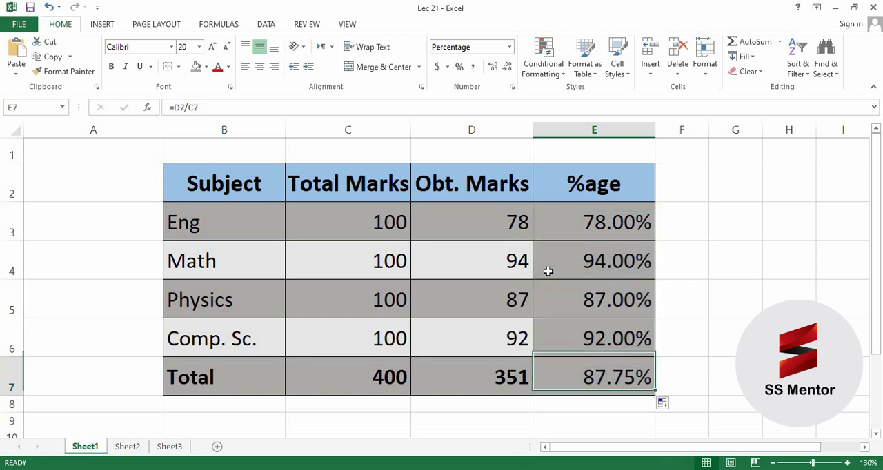
pyautogui.press('Down')
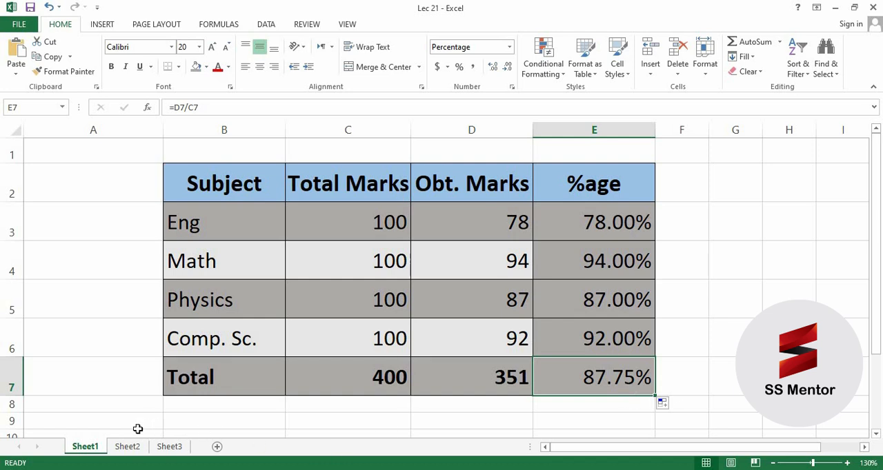
# - On Sheet2, enter the formula =C3*D3/100 in cell E3 to calculate the first employee's tax amount
pyautogui.click(113, 448)
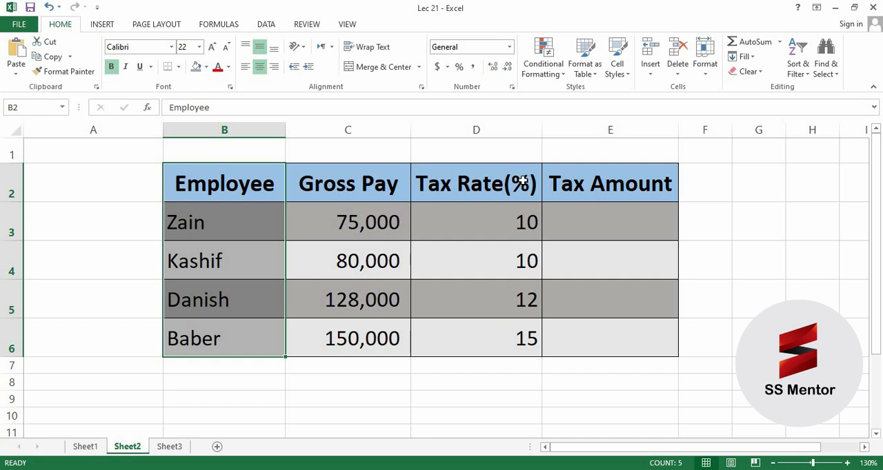
pyautogui.click(606, 231)
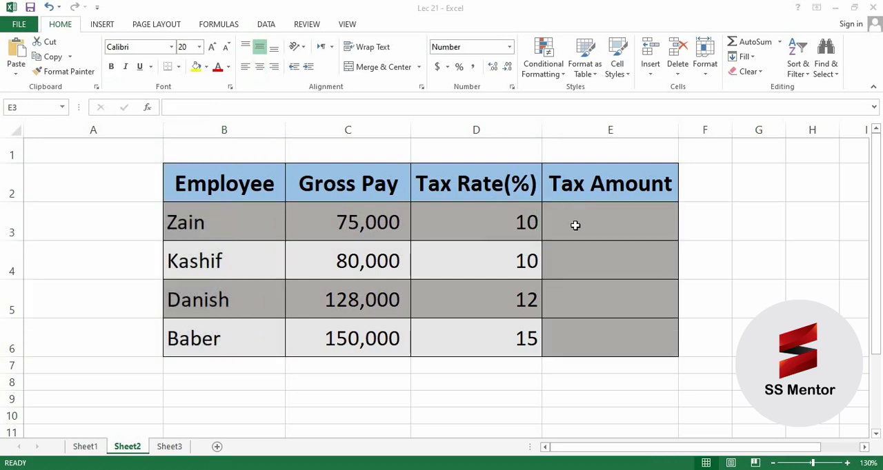
pyautogui.click(574, 224)
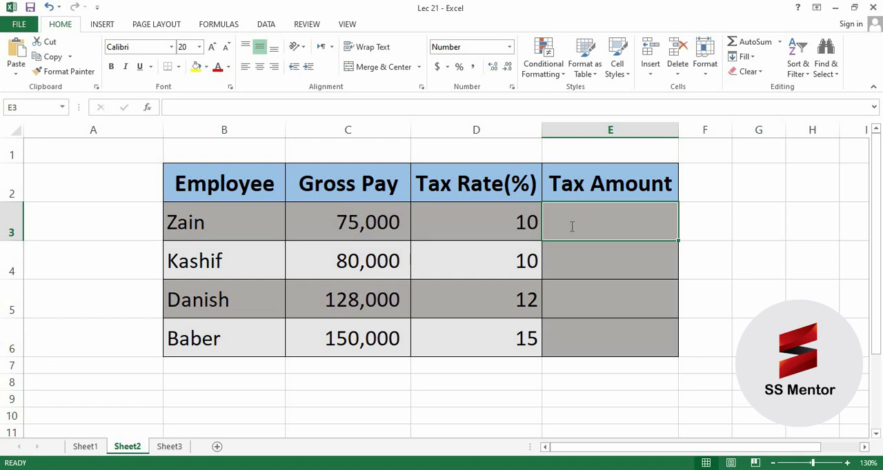
pyautogui.write('=')
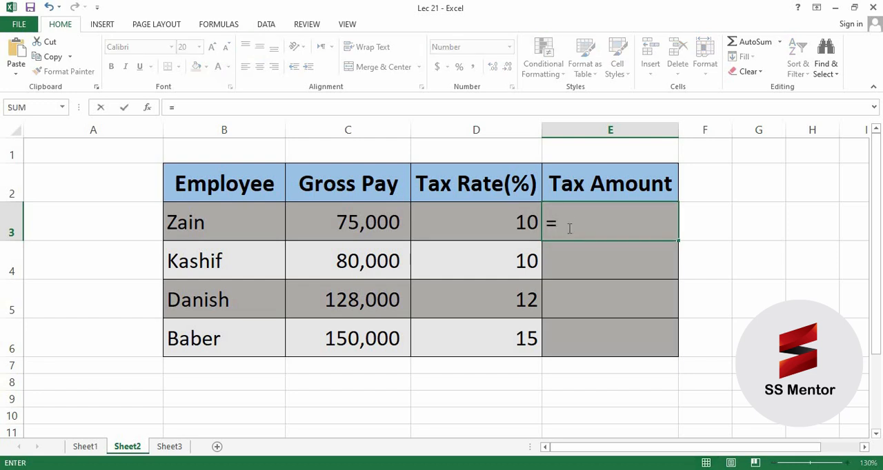
pyautogui.click(331, 220)
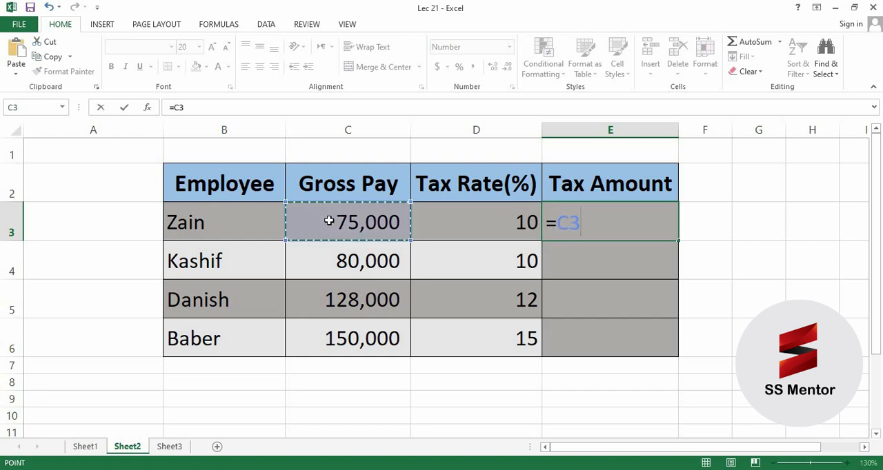
pyautogui.write('*')
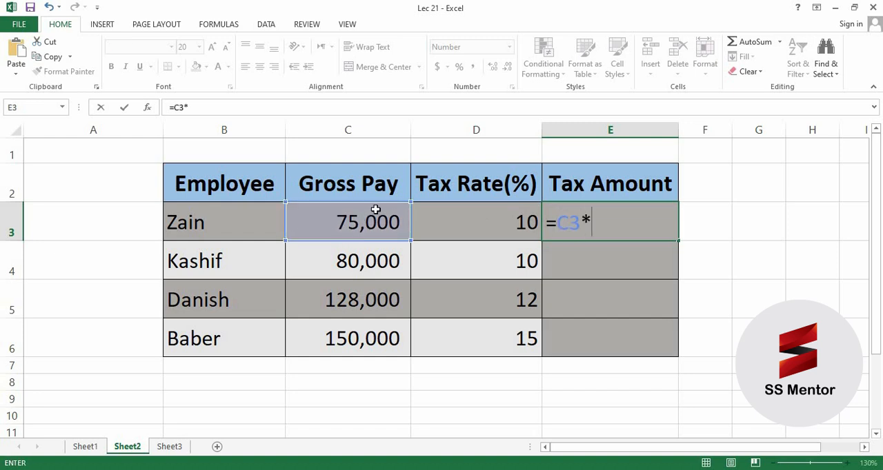
pyautogui.click(477, 225)
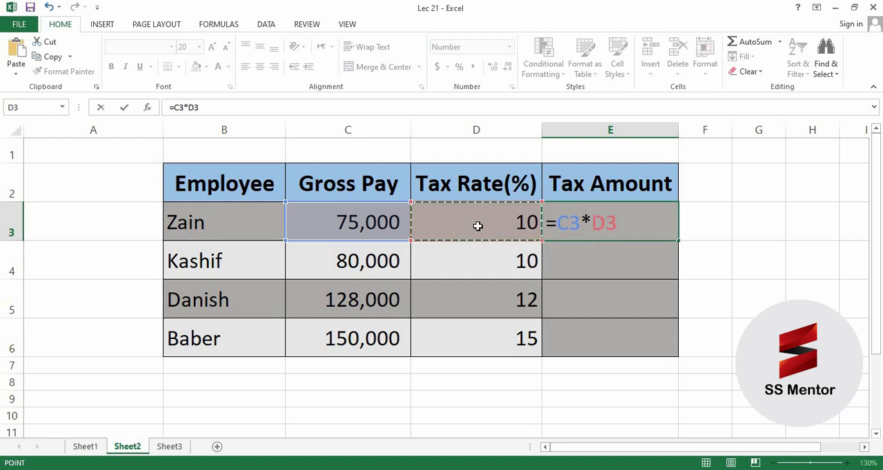
pyautogui.write('/')
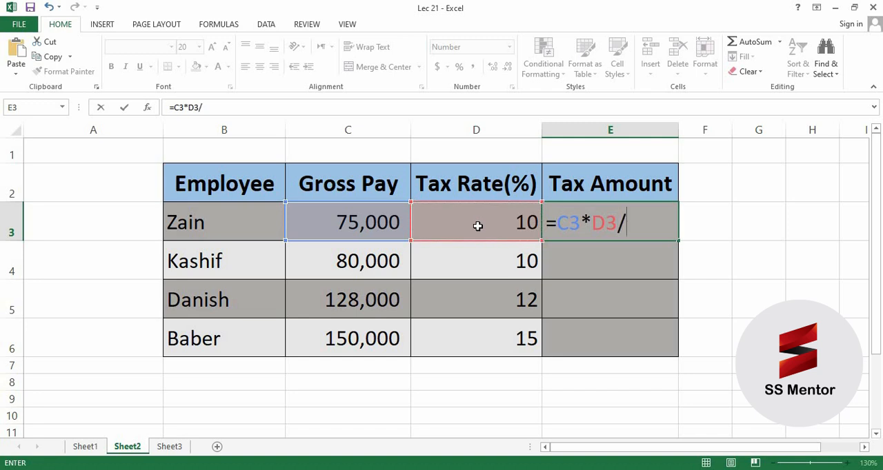
pyautogui.write('100')
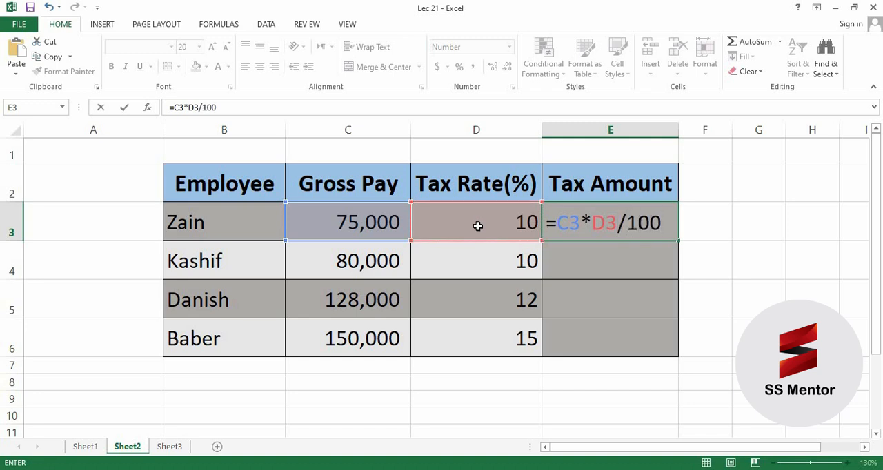
pyautogui.press('Return')
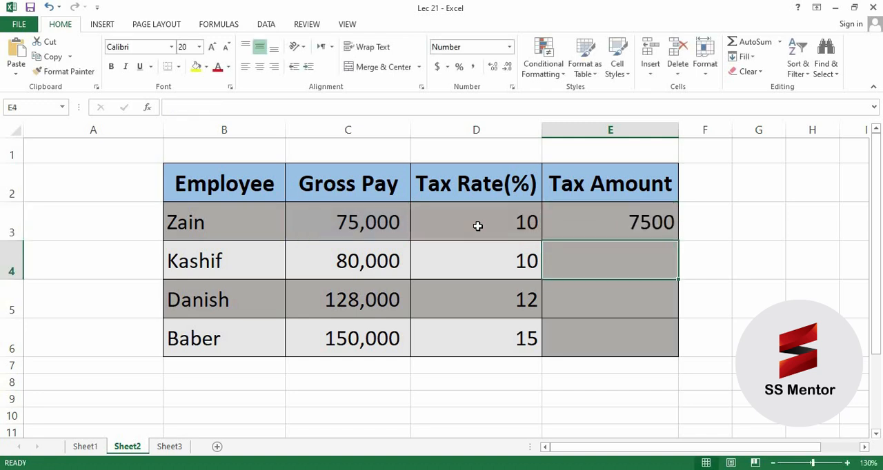
# - Fill the tax amount formula from E3 down through E6 and check the copied formula in E6
pyautogui.click(635, 221)
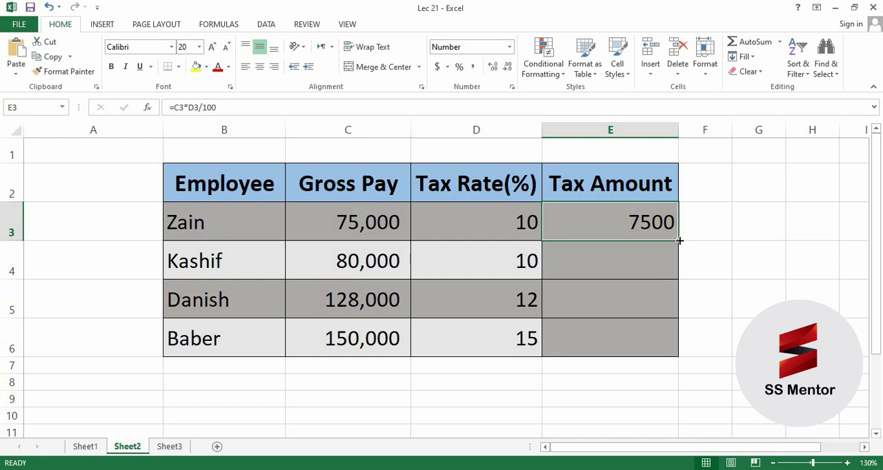
pyautogui.moveTo(679, 241); pyautogui.dragTo(676, 343)
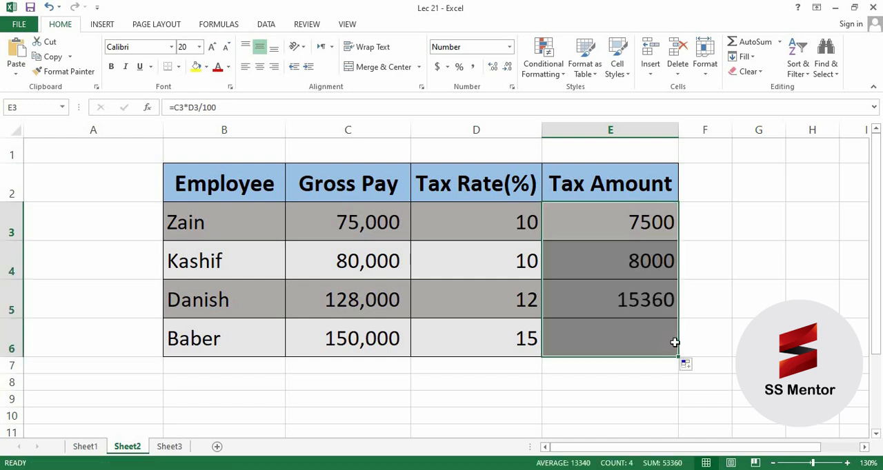
pyautogui.click(599, 342)
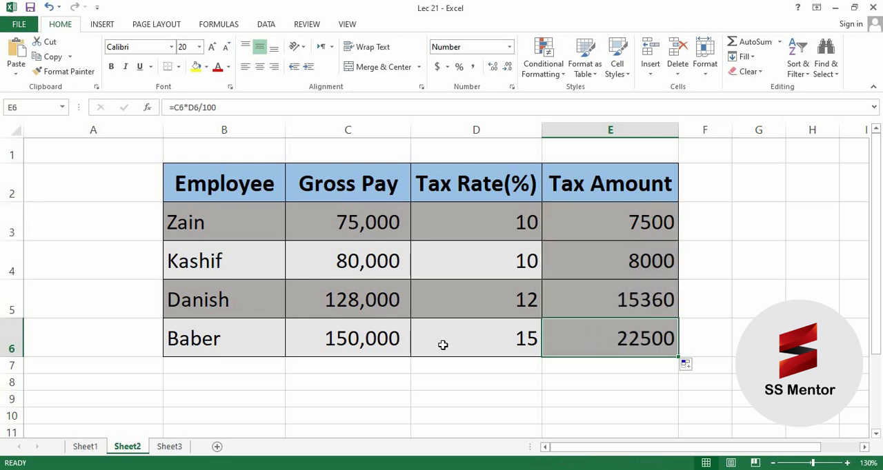